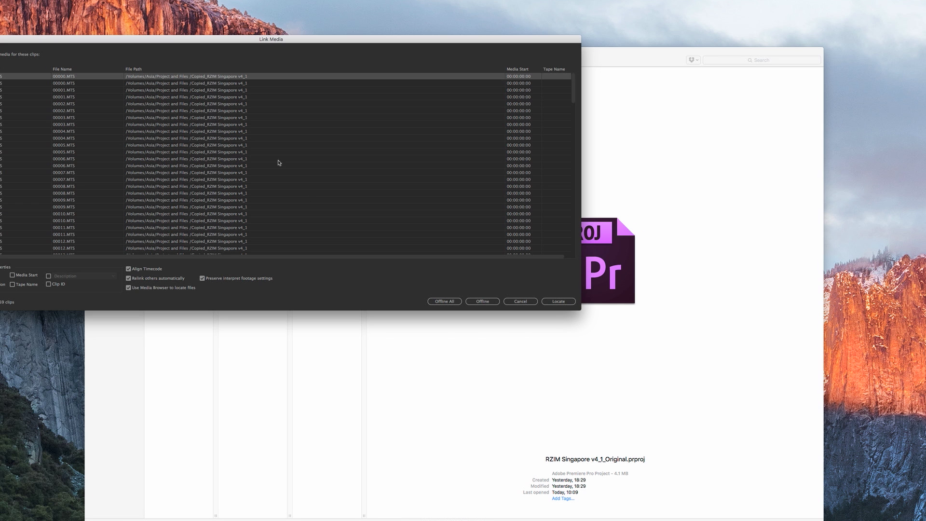
# Drag the Link Media dialog from its partly offscreen spot to the lower right
pyautogui.moveTo(189, 42); pyautogui.dragTo(517, 217)
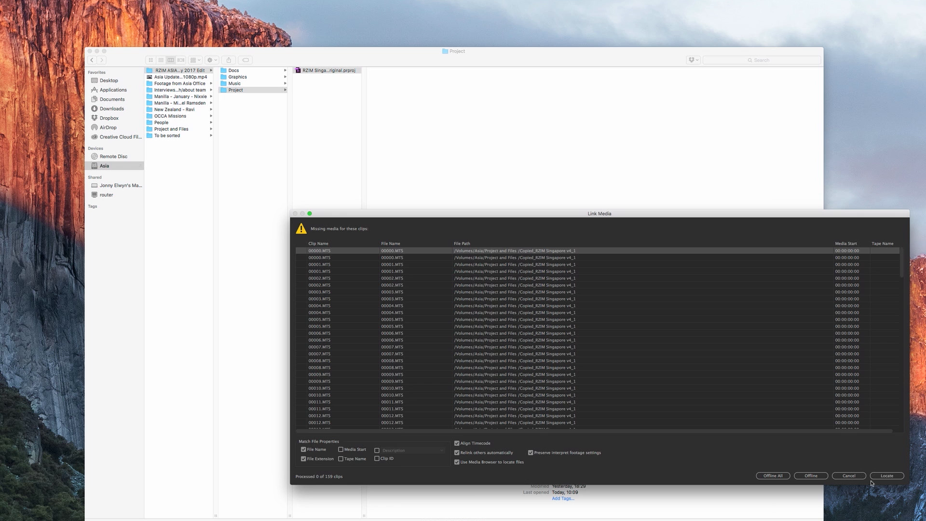
# Relink clip 00000.MTS to the file in 00000.MTSBDMV > STREAM
pyautogui.click(885, 476)
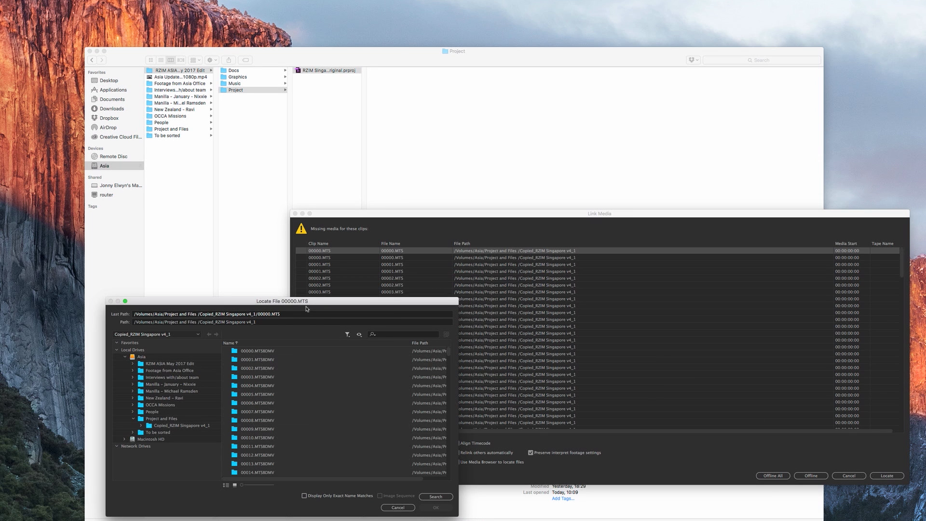
pyautogui.moveTo(307, 307); pyautogui.dragTo(383, 298)
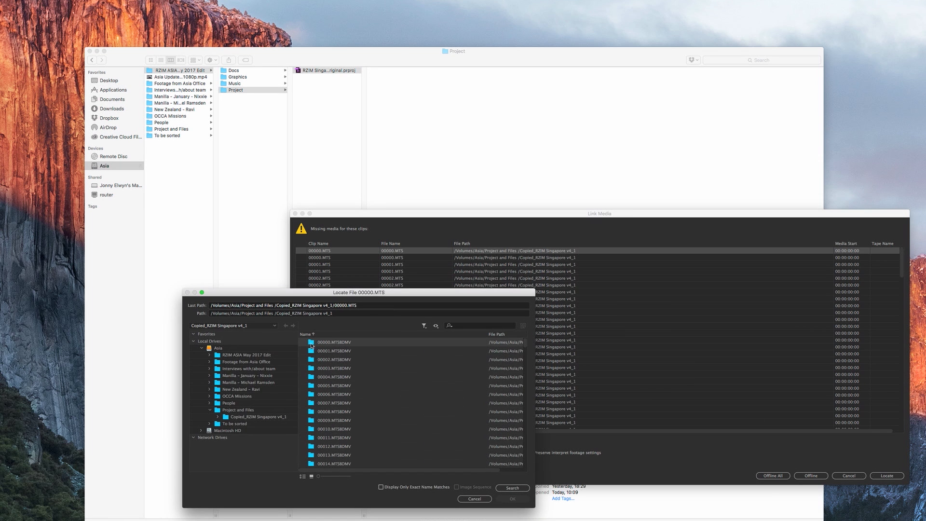
pyautogui.doubleClick(311, 344)
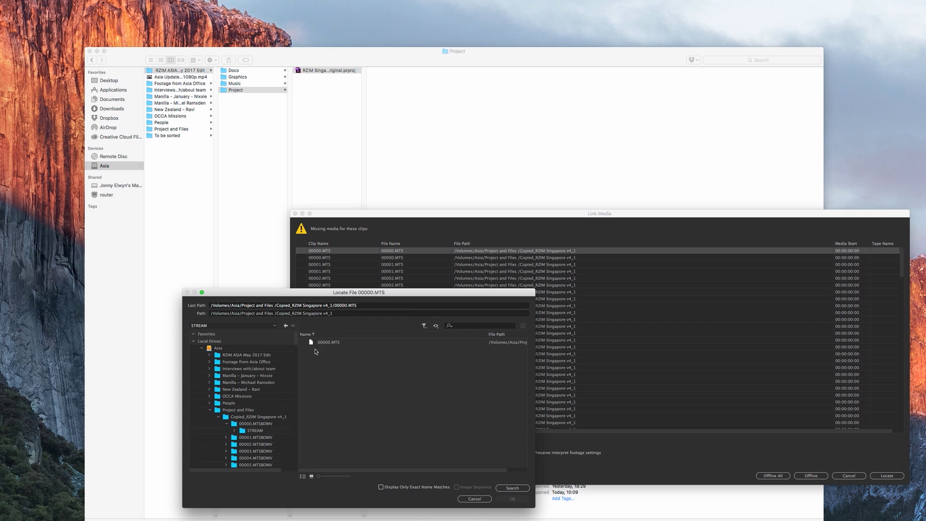
pyautogui.click(317, 347)
pyautogui.click(510, 500)
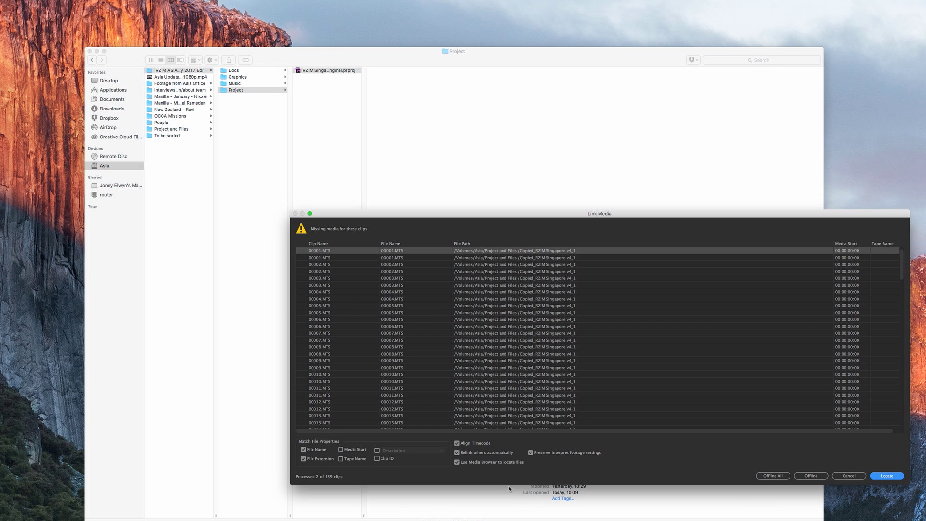
# Relink clip 00001.MTS to the file in 00001.MTSBDMV > STREAM
pyautogui.click(885, 475)
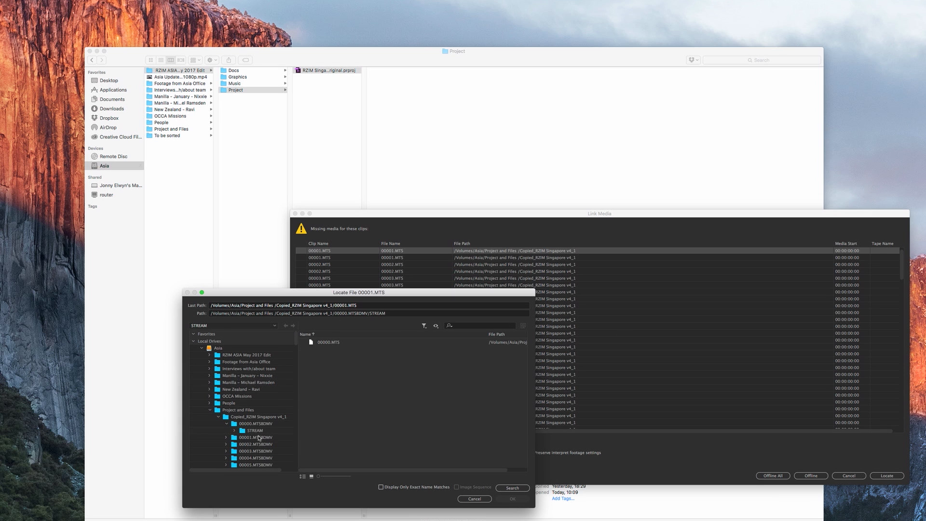
pyautogui.doubleClick(260, 438)
pyautogui.click(322, 342)
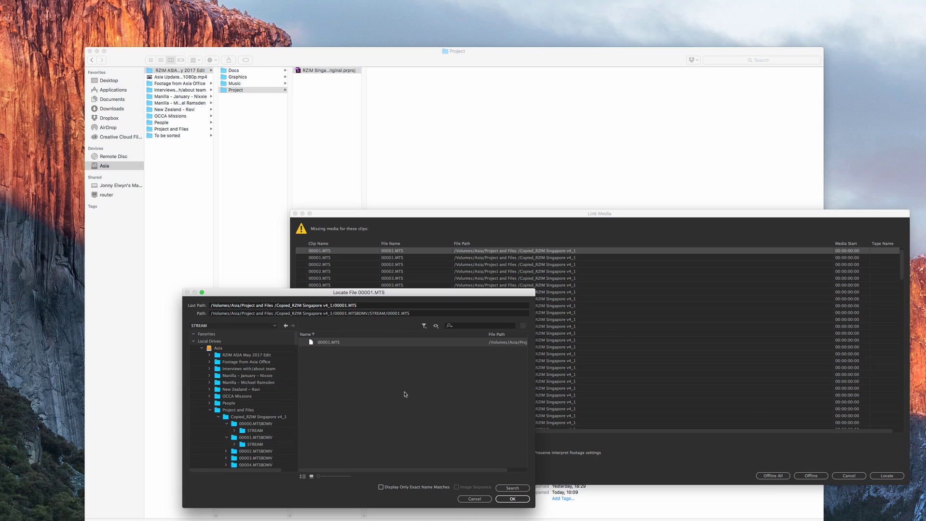
pyautogui.click(511, 498)
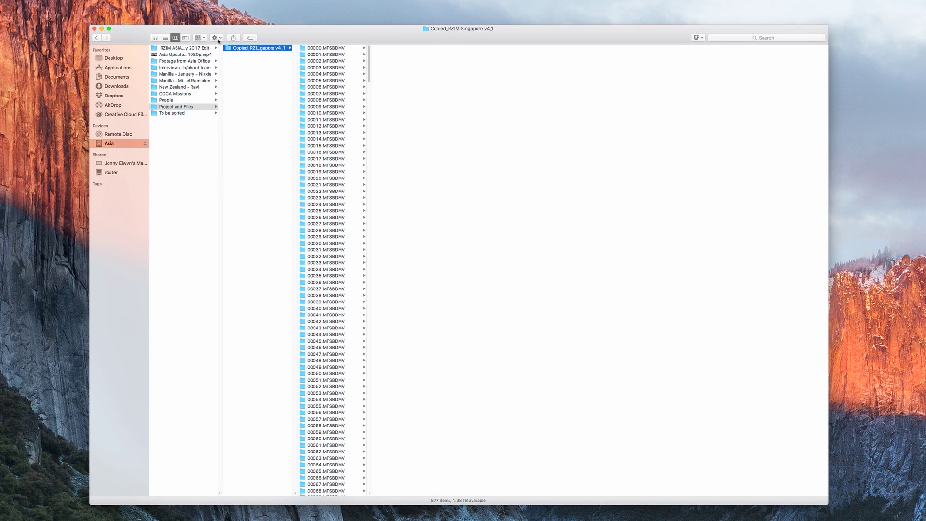
# Create a new folder named 'ALL MTS FILES IN ONE FOLDER' in the copied project folder
pyautogui.click(215, 38)
pyautogui.click(231, 48)
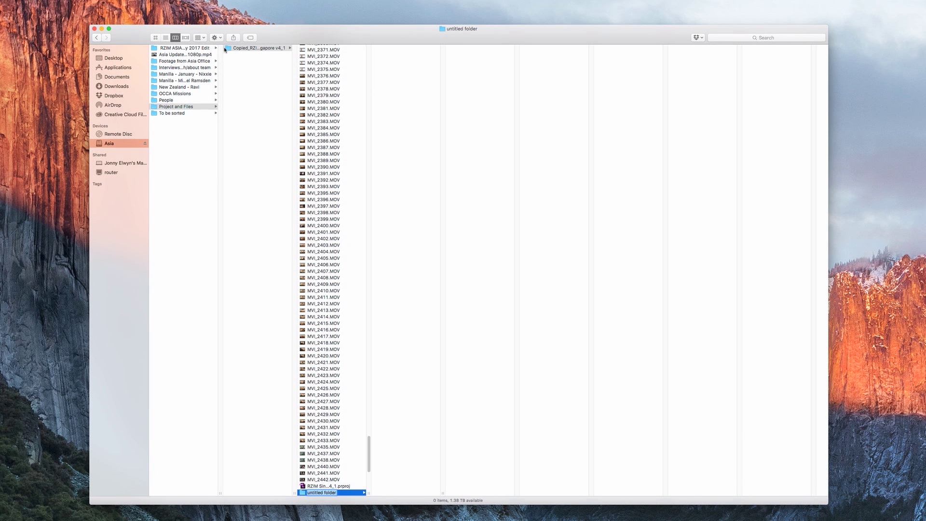
pyautogui.write('ALL MTS')
pyautogui.write(' FILES IN ONE FOLDER')
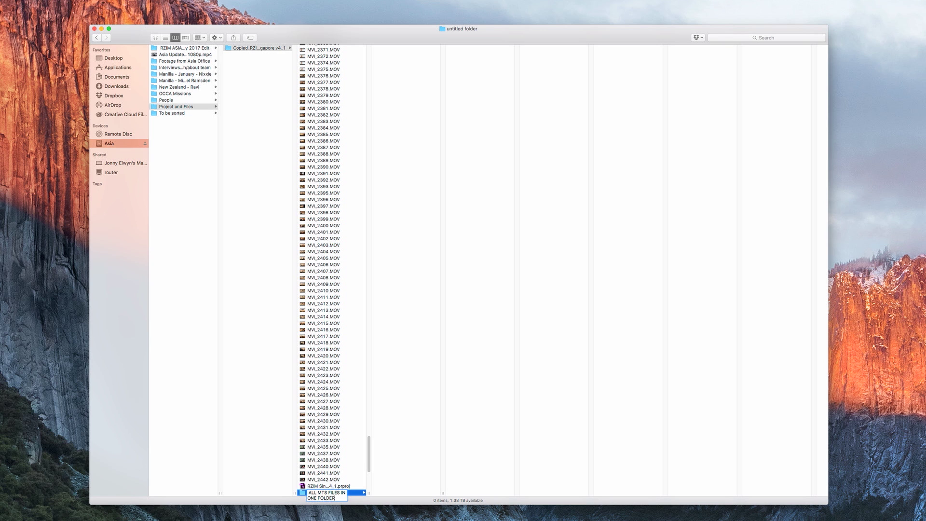
pyautogui.press('Return')
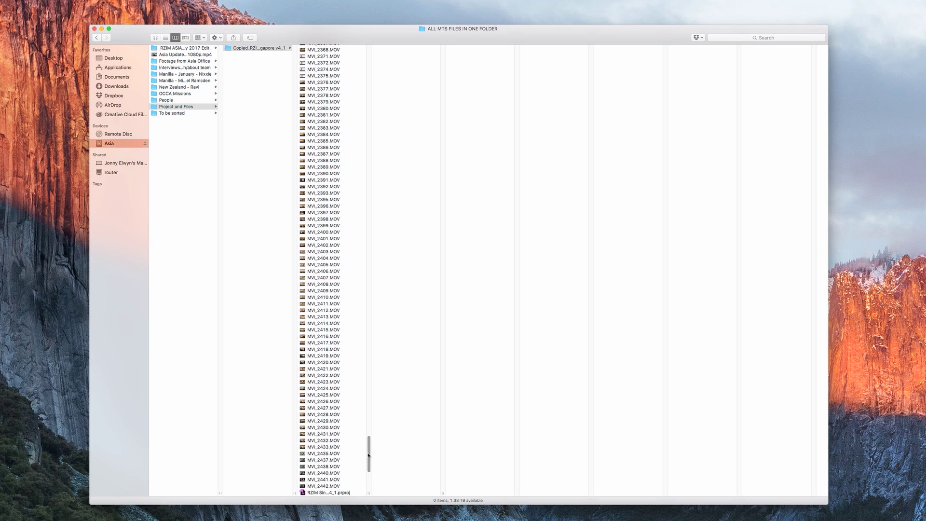
pyautogui.scroll(15, 397, 286)
# Move folders 00000–00172.MTSBDMV into 'ALL MTS FILES IN ONE FOLDER' and check its contents
pyautogui.click(340, 48)
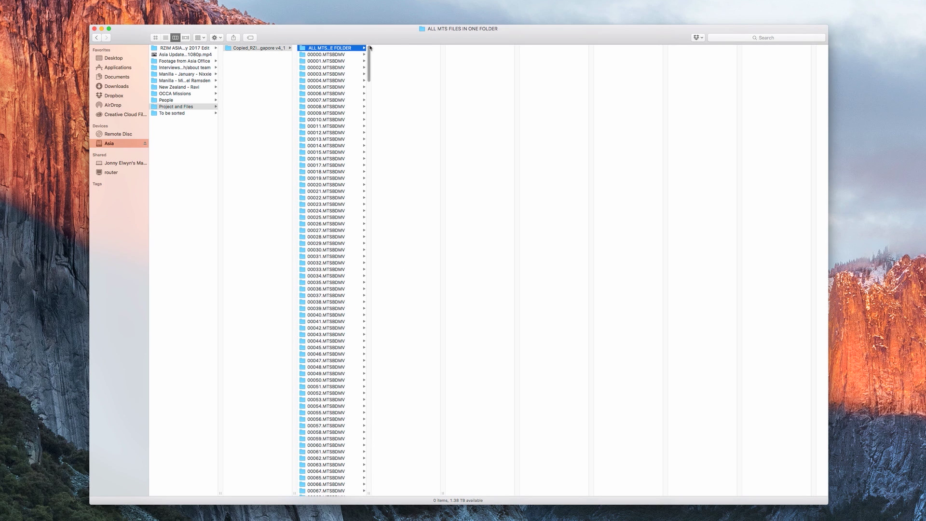
pyautogui.click(340, 55)
pyautogui.moveTo(369, 59); pyautogui.dragTo(373, 134)
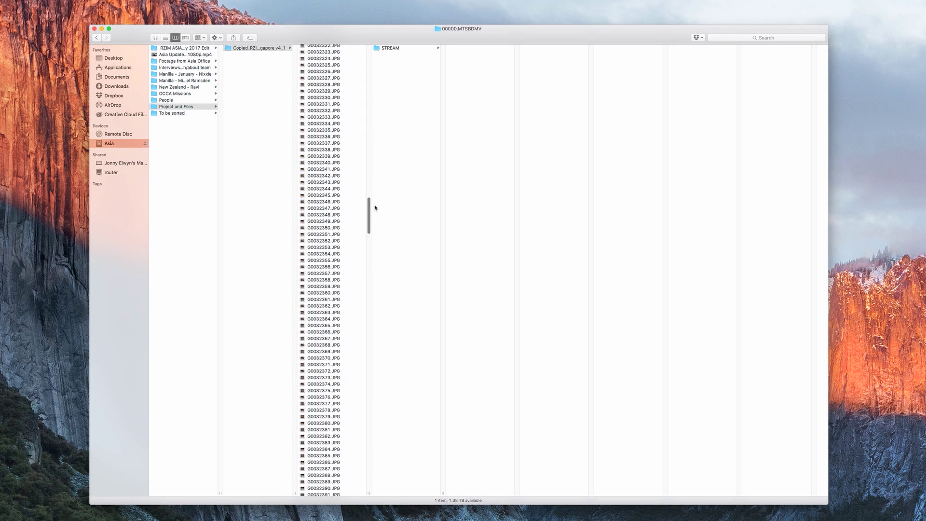
pyautogui.scroll(5, 347, 217)
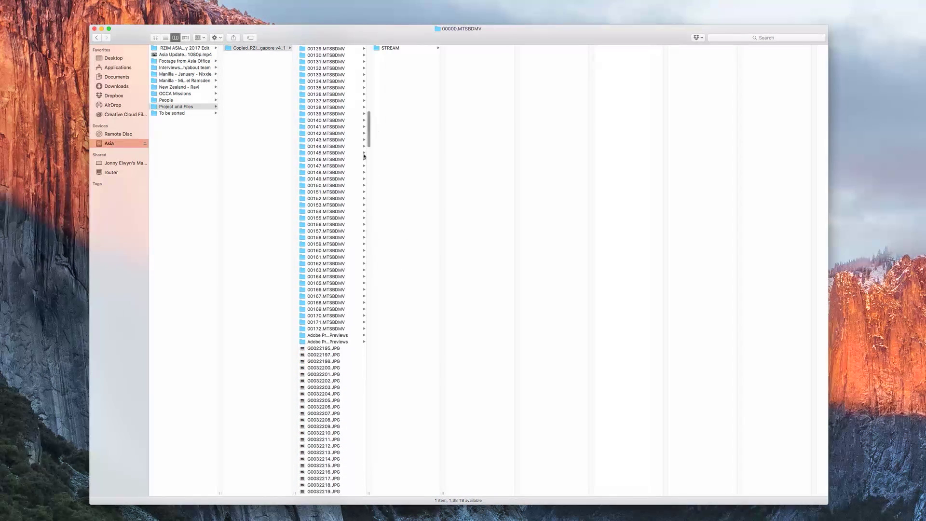
pyautogui.keyDown('shift'); pyautogui.click(325, 328); pyautogui.keyUp('shift')
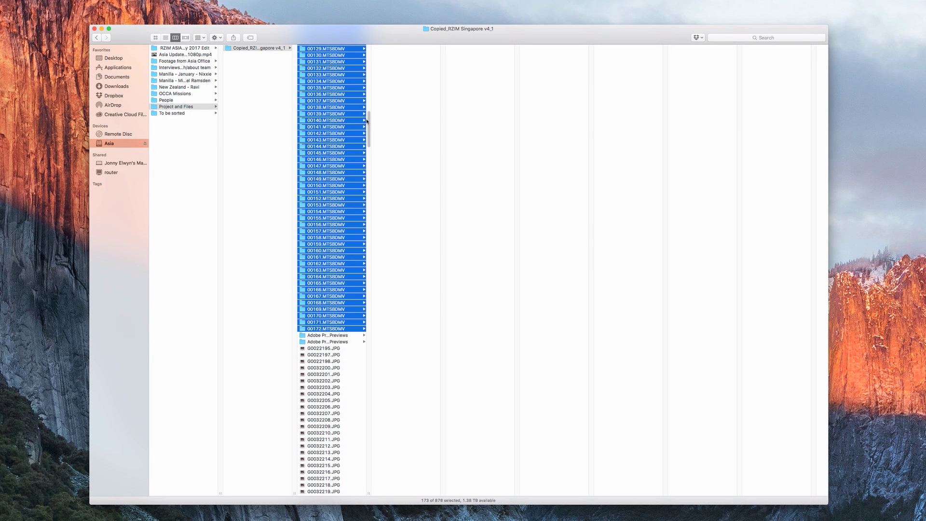
pyautogui.moveTo(368, 122); pyautogui.dragTo(368, 50)
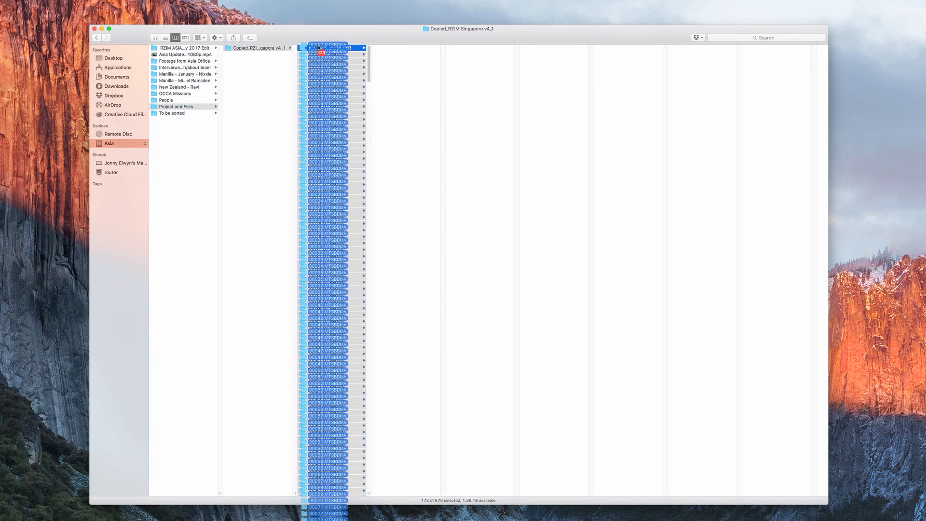
pyautogui.press('super+BackSpace')
pyautogui.scroll(10, 370, 122)
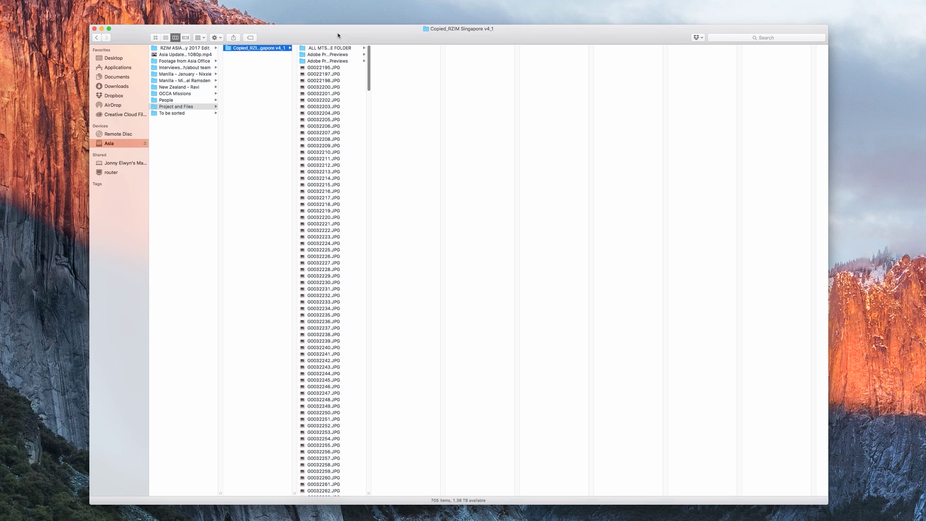
pyautogui.click(325, 48)
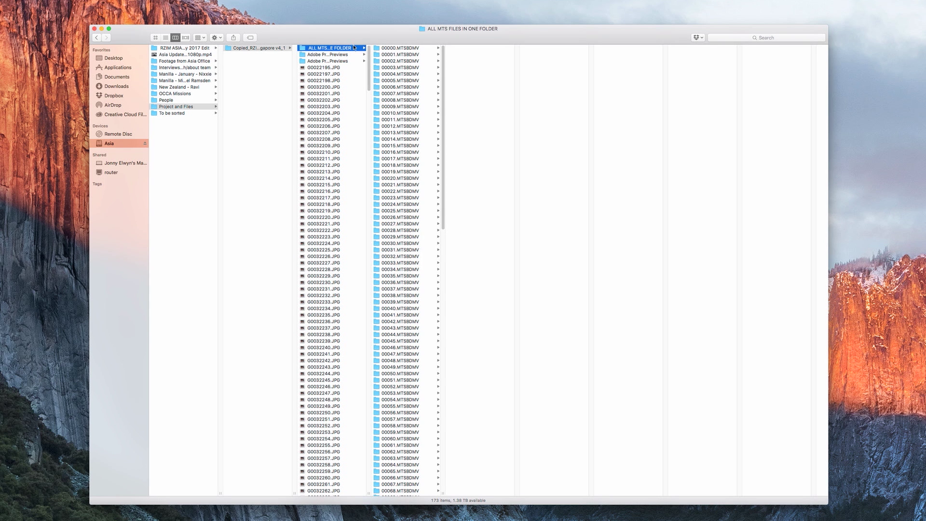
# Create a 'JUST MTS FILES' folder inside 'ALL MTS FILES IN ONE FOLDER'
pyautogui.click(215, 38)
pyautogui.click(231, 48)
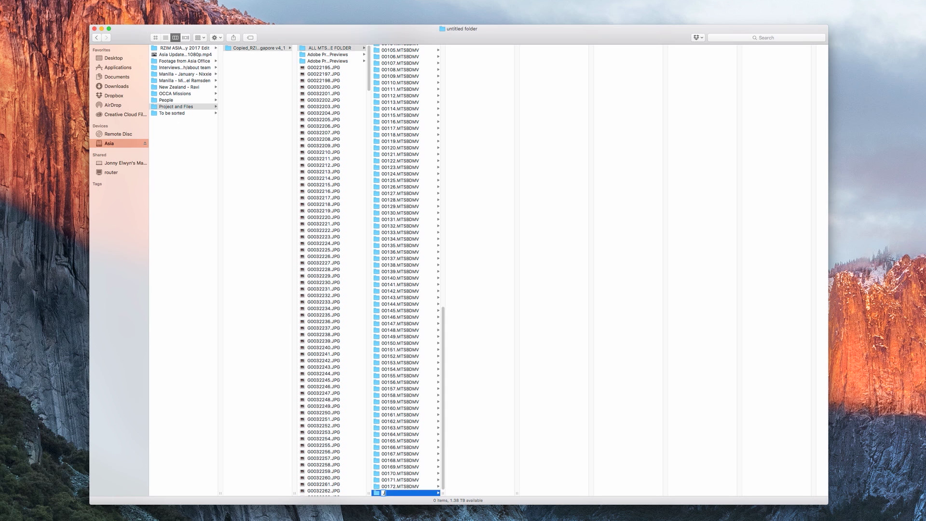
pyautogui.write('JUST MTS FILES')
pyautogui.press('Return')
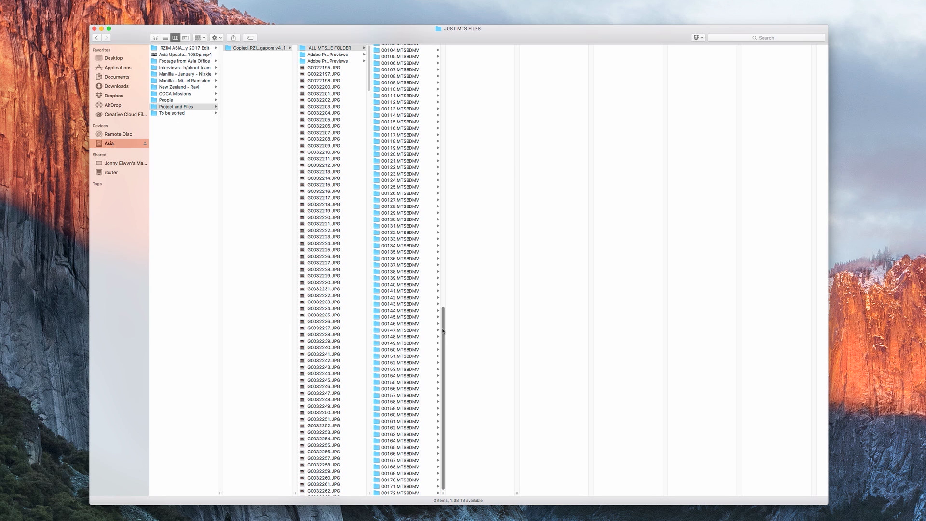
pyautogui.scroll(10, 405, 217)
# Open 'JUST MTS FILES' in a new tab and search the folder for '.mts' files
pyautogui.rightClick(391, 47)
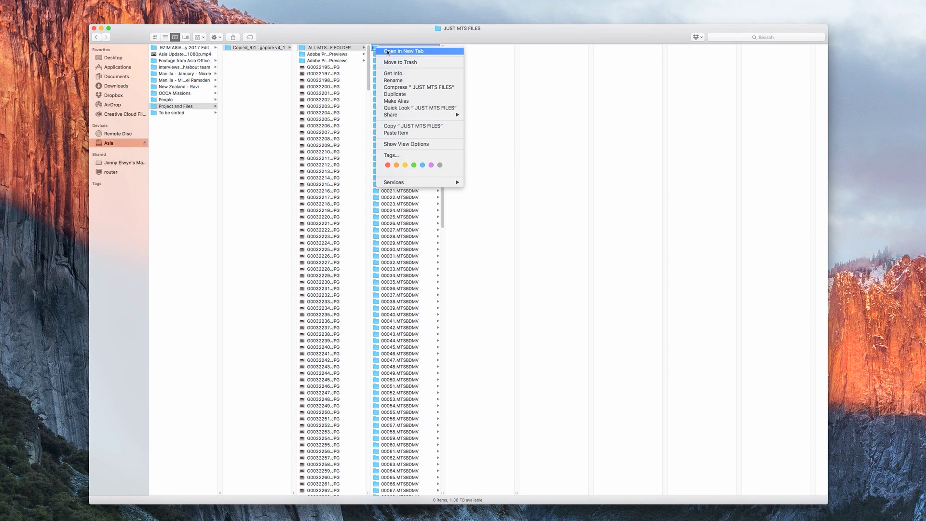
pyautogui.click(389, 51)
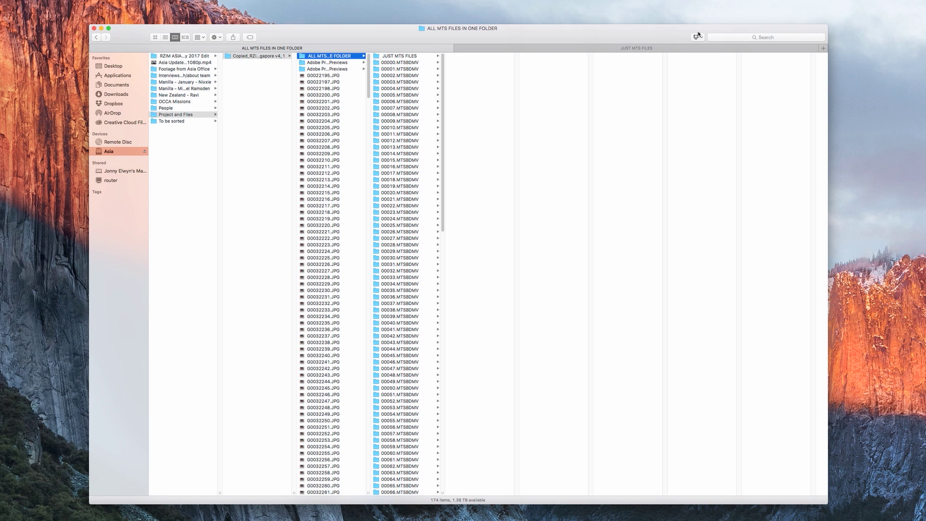
pyautogui.click(729, 37)
pyautogui.write('.mts')
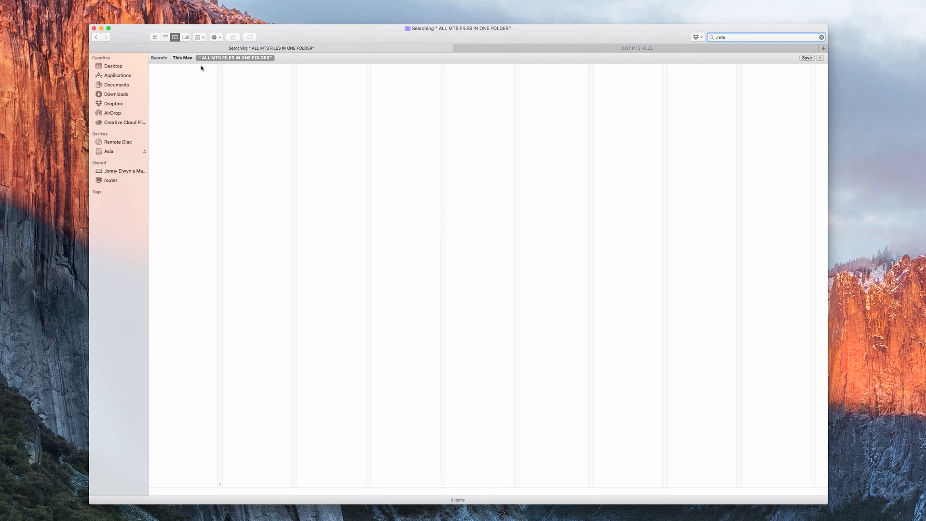
# Sort the '.mts' results by Kind and drag clips 00000–00172.MTS into 'JUST MTS FILES'
pyautogui.click(165, 38)
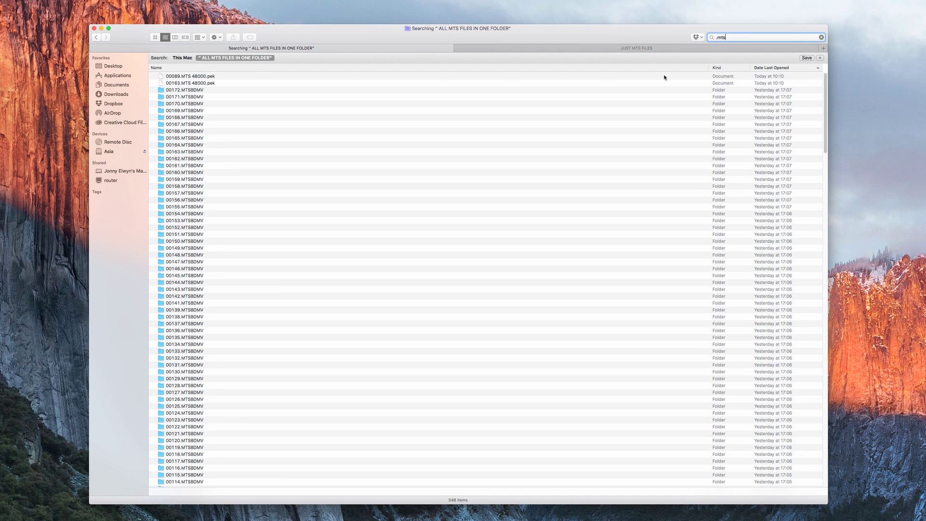
pyautogui.click(730, 68)
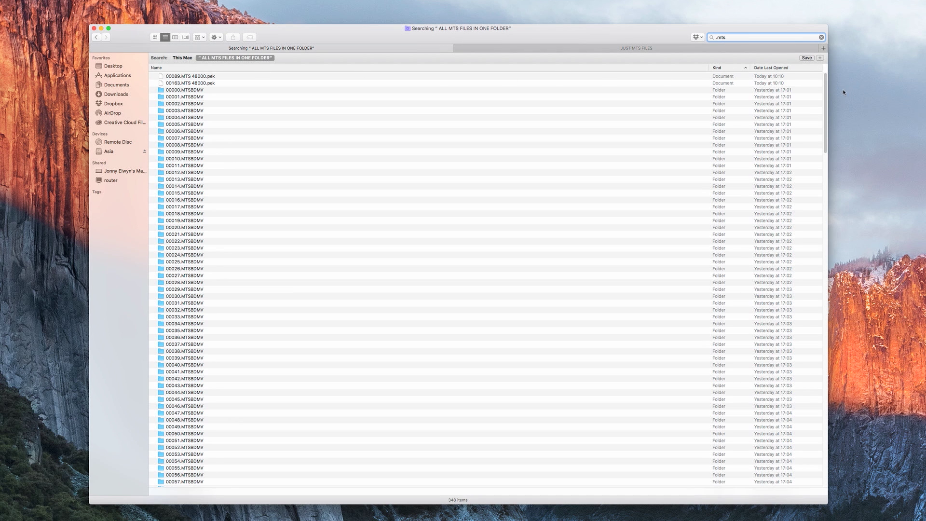
pyautogui.moveTo(825, 83); pyautogui.dragTo(814, 261)
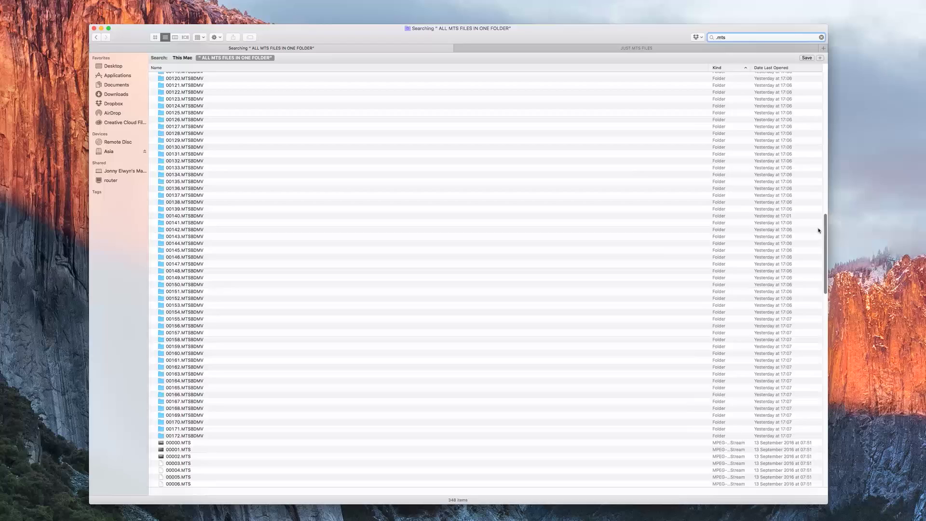
pyautogui.scroll(-2, 365, 214)
pyautogui.click(178, 217)
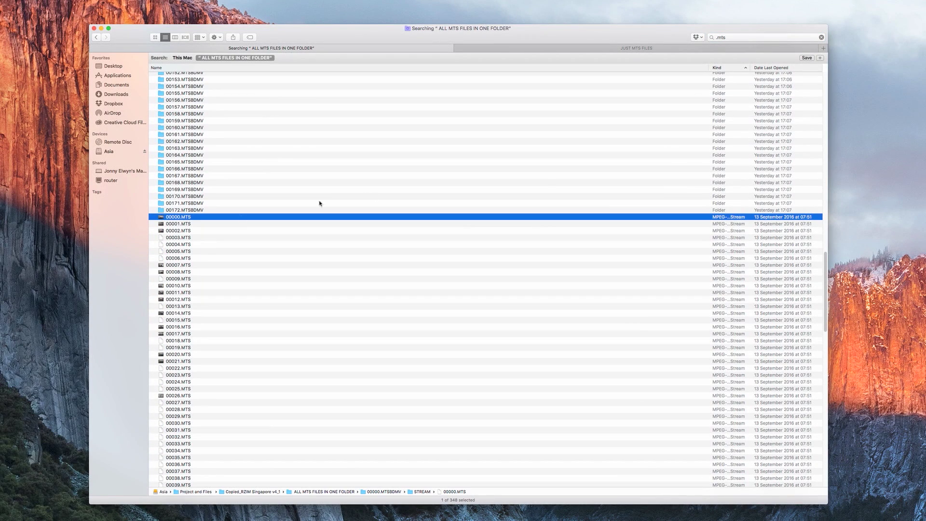
pyautogui.moveTo(825, 262); pyautogui.dragTo(825, 434)
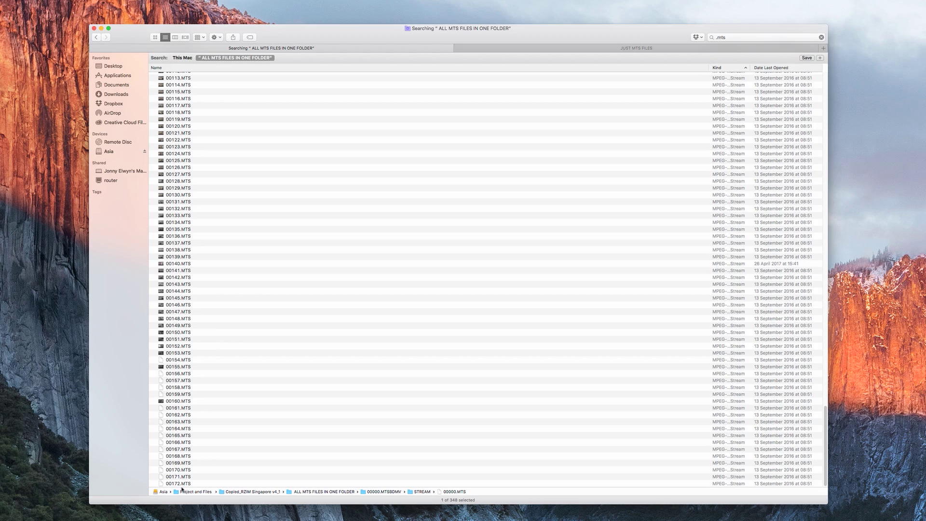
pyautogui.keyDown('shift'); pyautogui.click(178, 483); pyautogui.keyUp('shift')
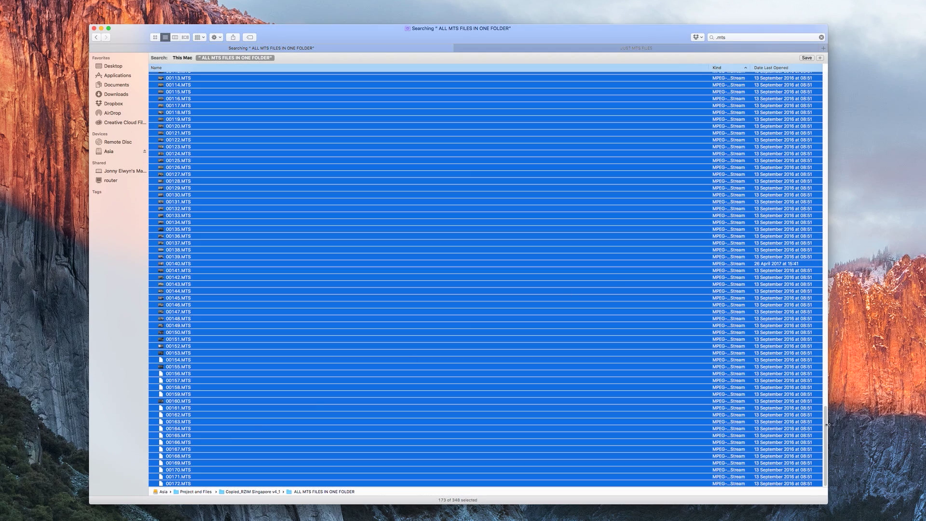
pyautogui.moveTo(826, 423); pyautogui.dragTo(833, 251)
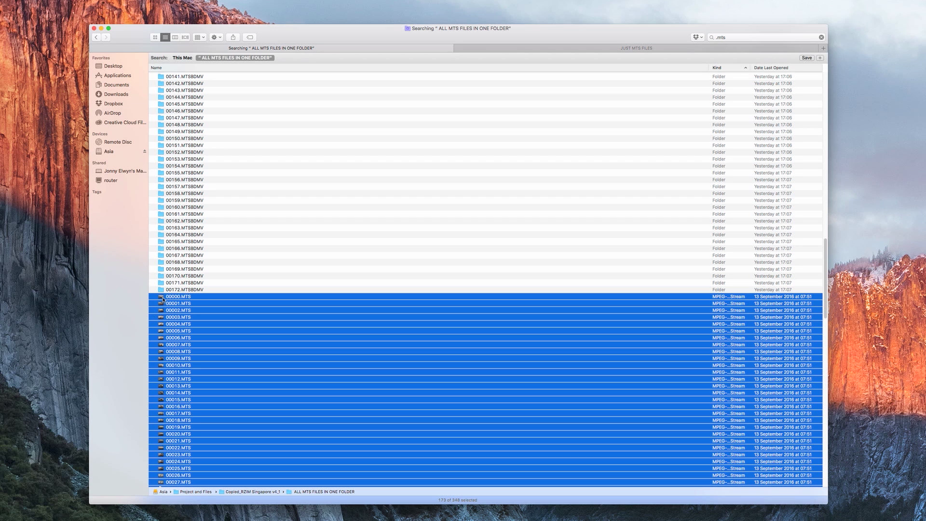
pyautogui.moveTo(272, 298); pyautogui.dragTo(402, 103)
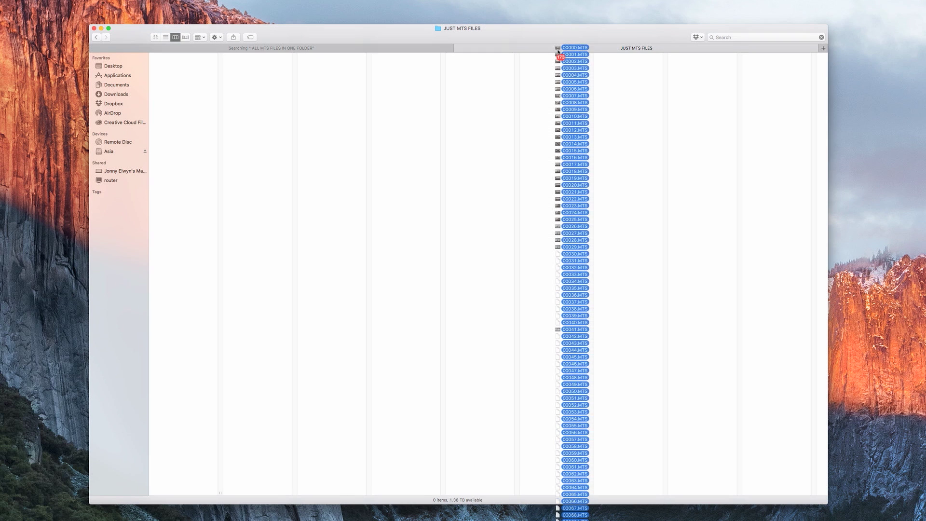
pyautogui.moveTo(402, 103); pyautogui.dragTo(187, 91)
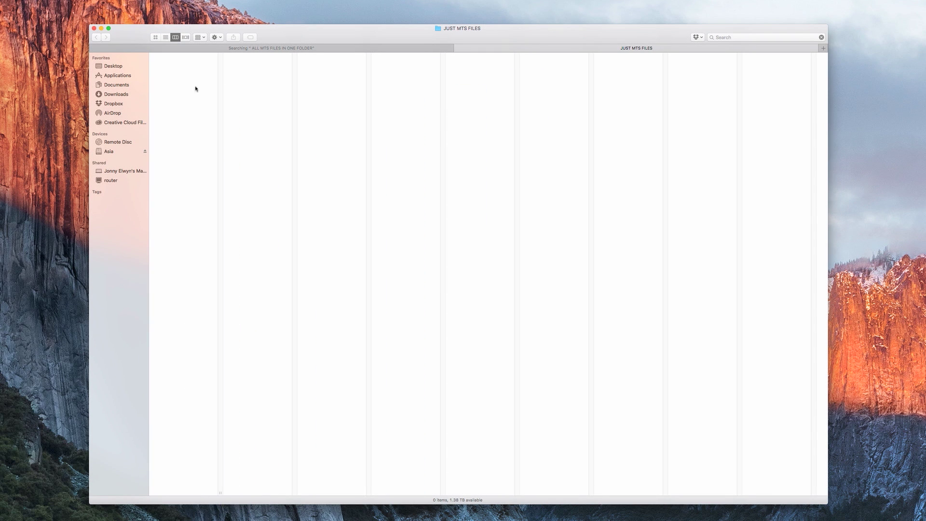
# Clear the Finder search, then locate 00000.MTS in 'ALL MTS FILES IN ONE FOLDER' > 'JUST MTS FILES'
pyautogui.click(327, 47)
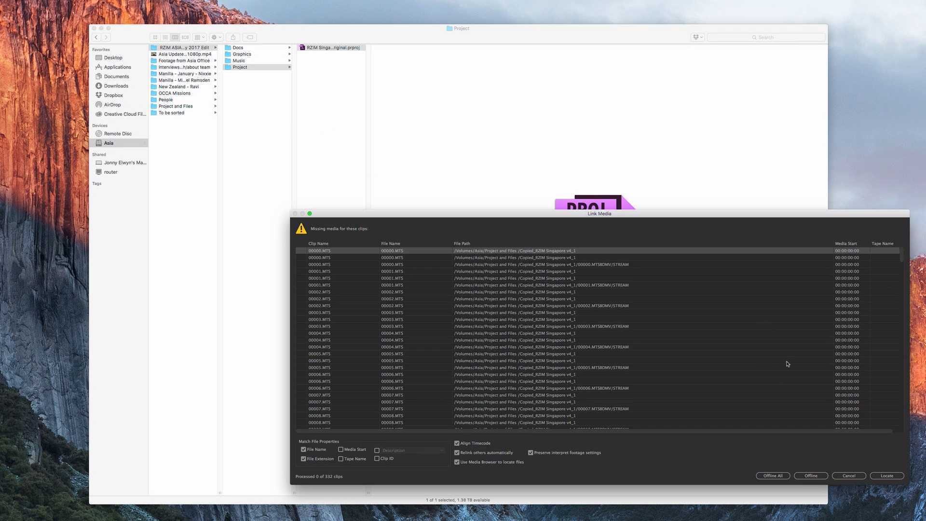
pyautogui.click(884, 476)
pyautogui.doubleClick(324, 343)
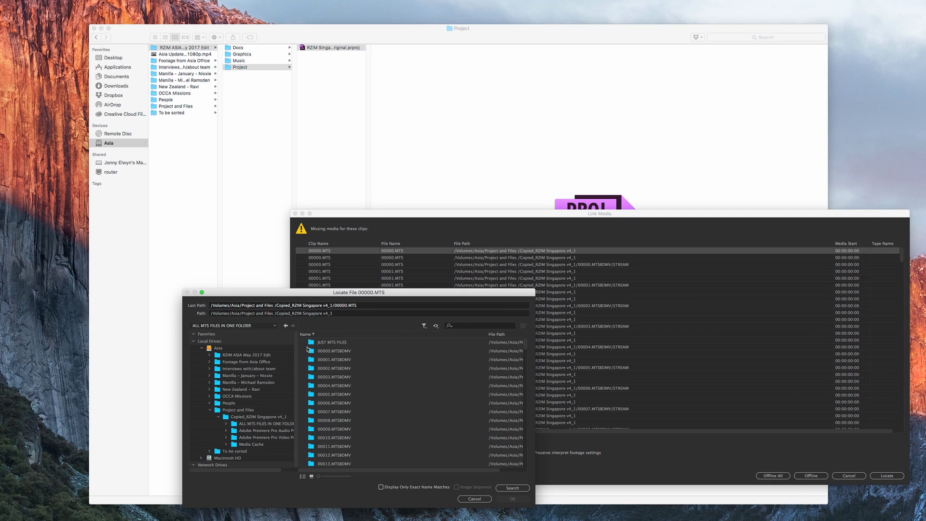
pyautogui.doubleClick(312, 344)
pyautogui.click(310, 343)
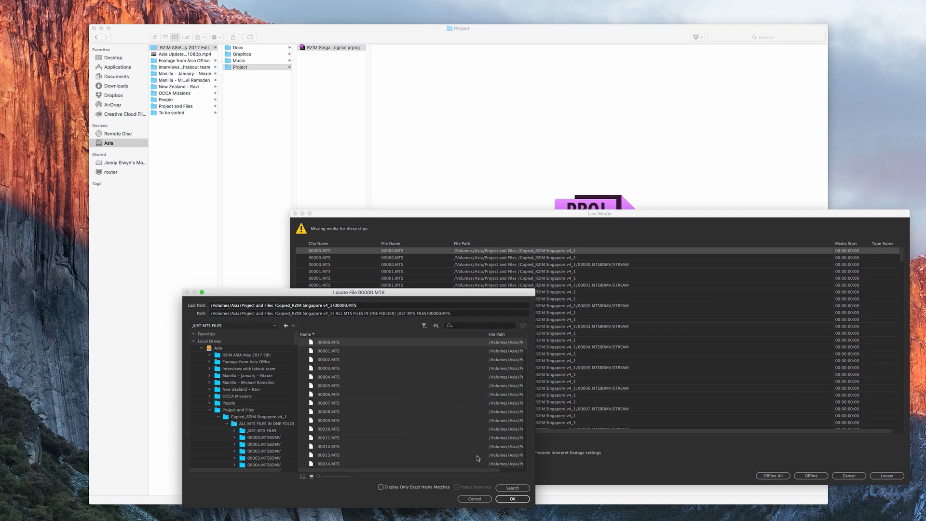
# Confirm the relink, jump to 00:00:28:21, and zoom out on the Singapore v4 timeline
pyautogui.click(511, 499)
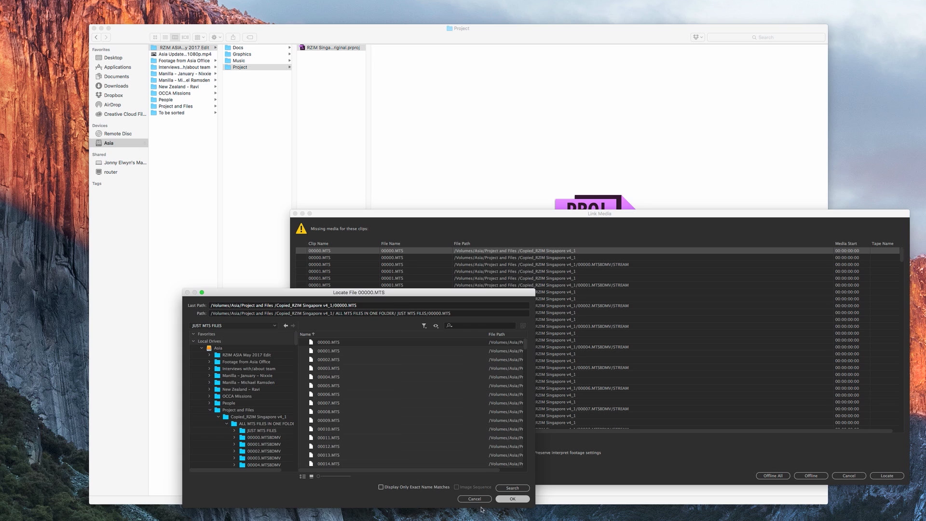
pyautogui.press('Return')
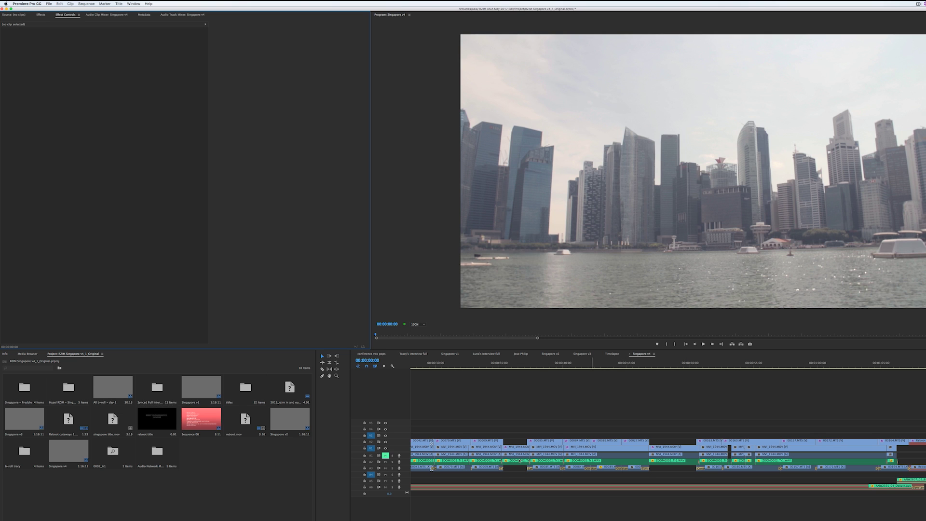
pyautogui.click(421, 366)
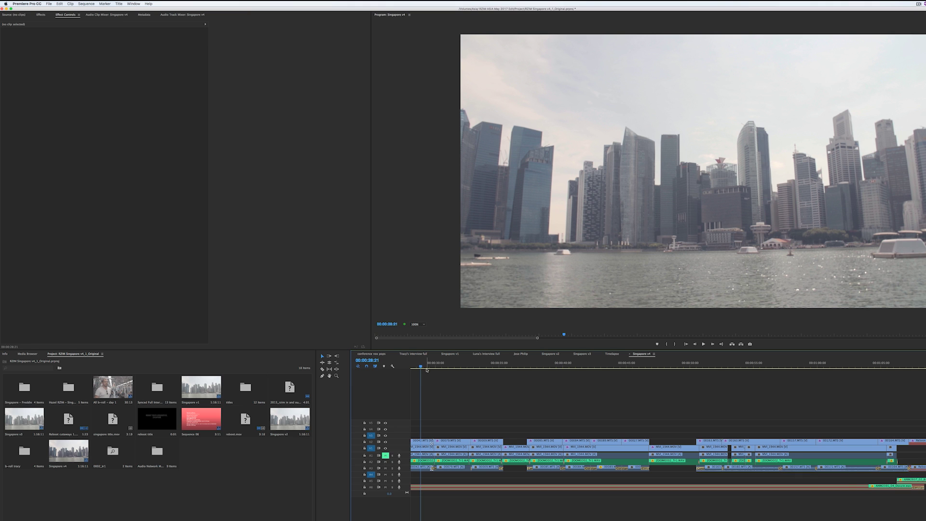
pyautogui.press('-')
pyautogui.press('-')
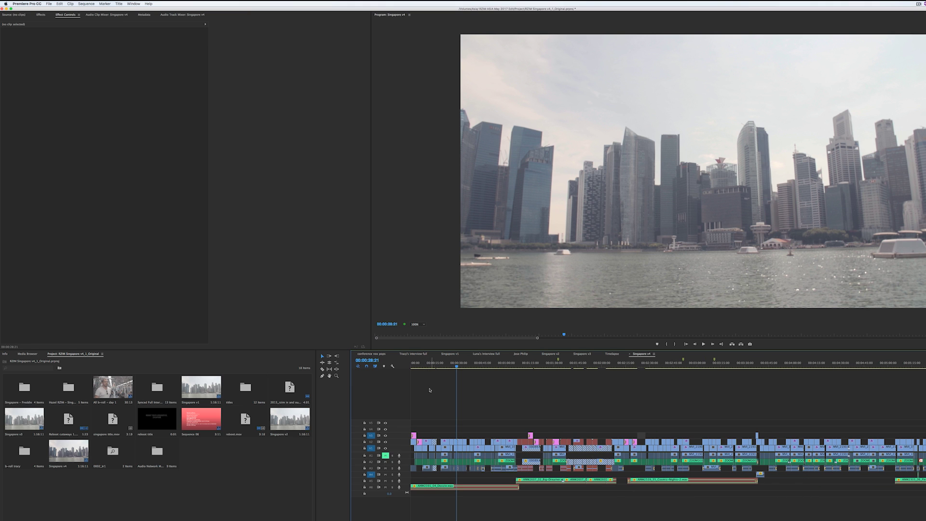